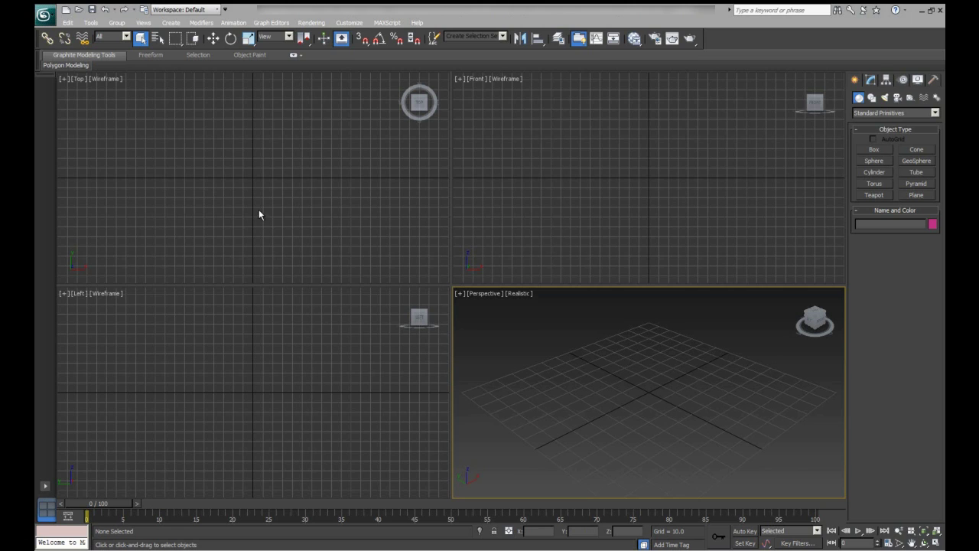
Step: Open the Manage Links dialog from the application menu, then close it
click(44, 14)
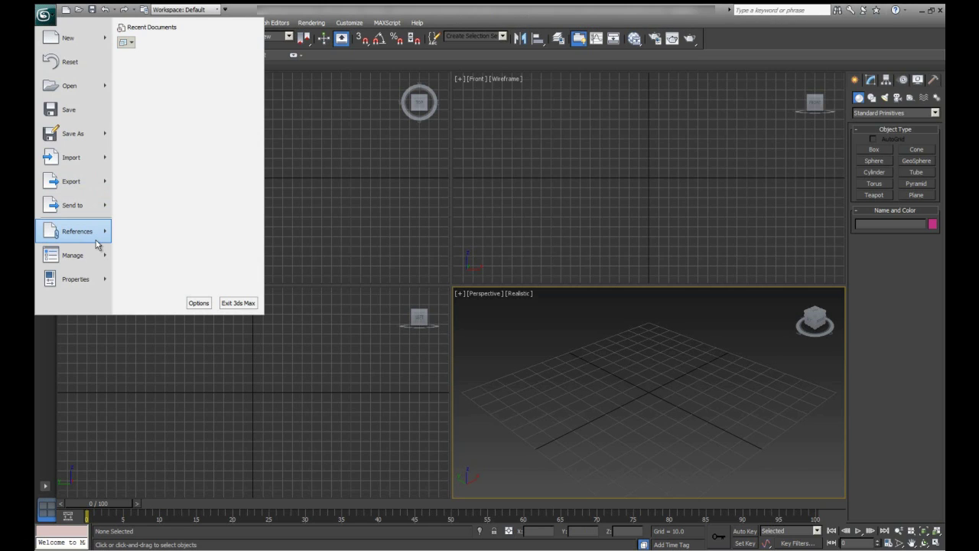
mouse_move(103, 242)
click(161, 158)
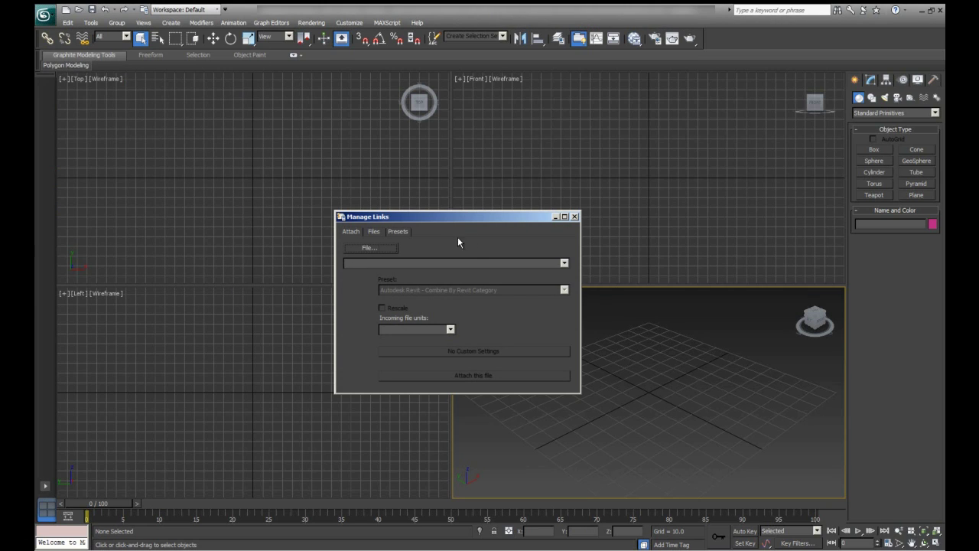
click(574, 217)
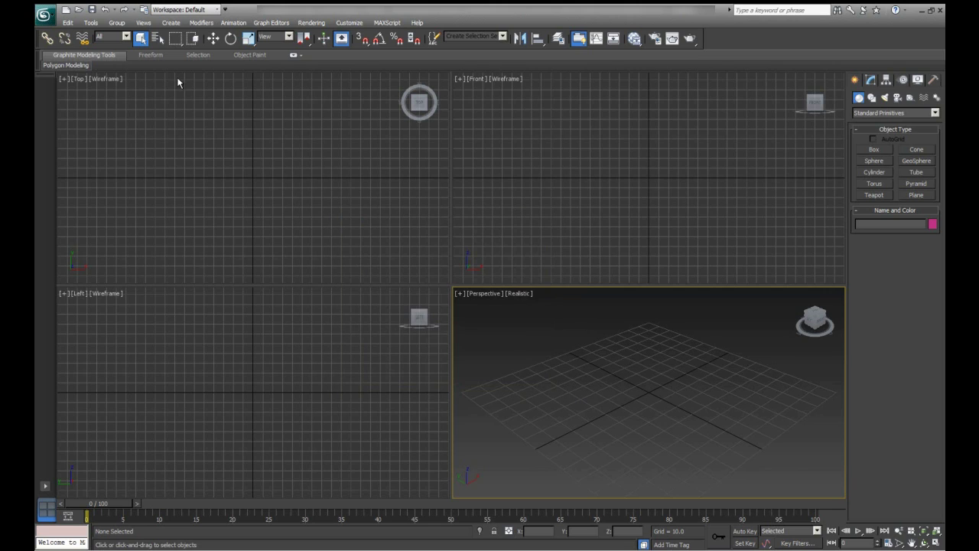
Step: Start linking the Revit file 11176.Lincoln_Demo.rvt via Import > Link Revit
click(51, 18)
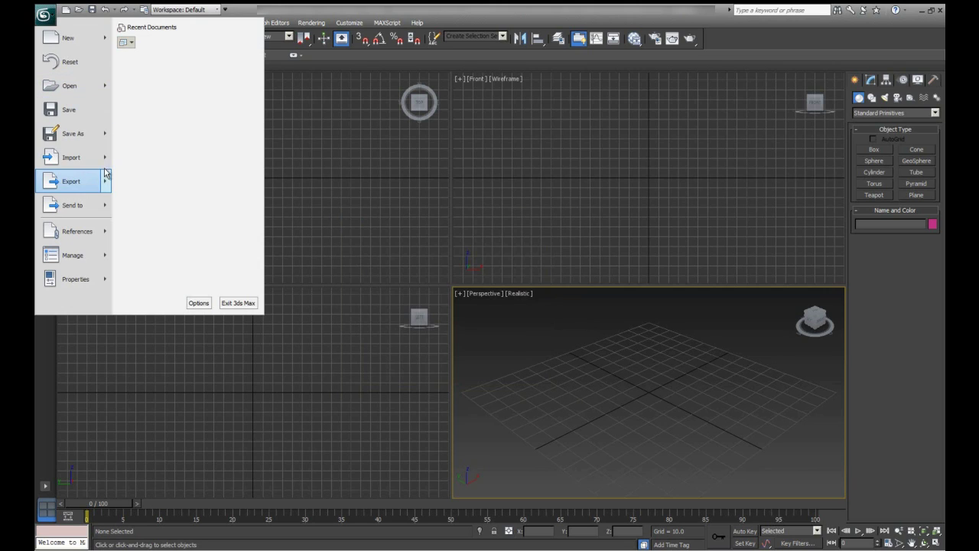
mouse_move(105, 165)
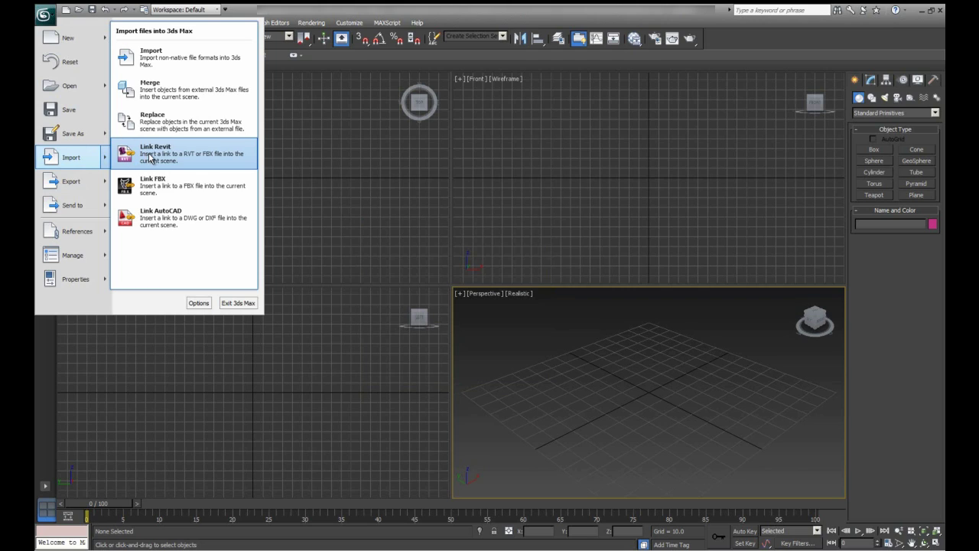
click(153, 159)
click(105, 131)
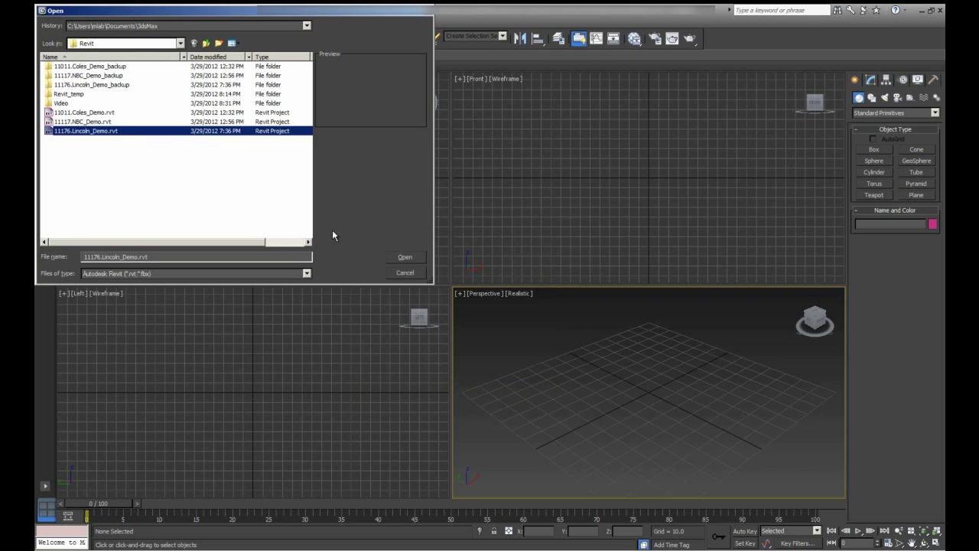
click(388, 257)
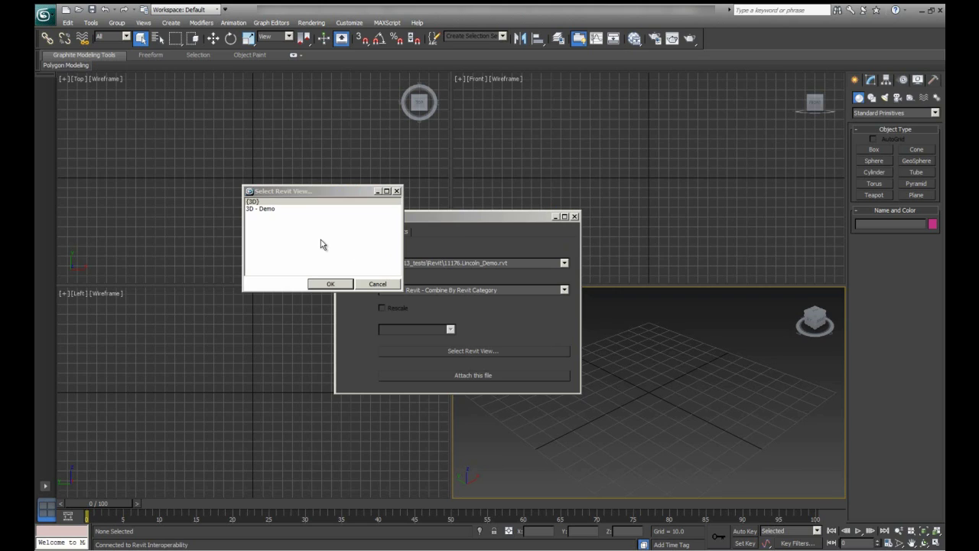
Step: Link the 3D - Demo view with the Combine By Revit Category preset and attach it
click(281, 211)
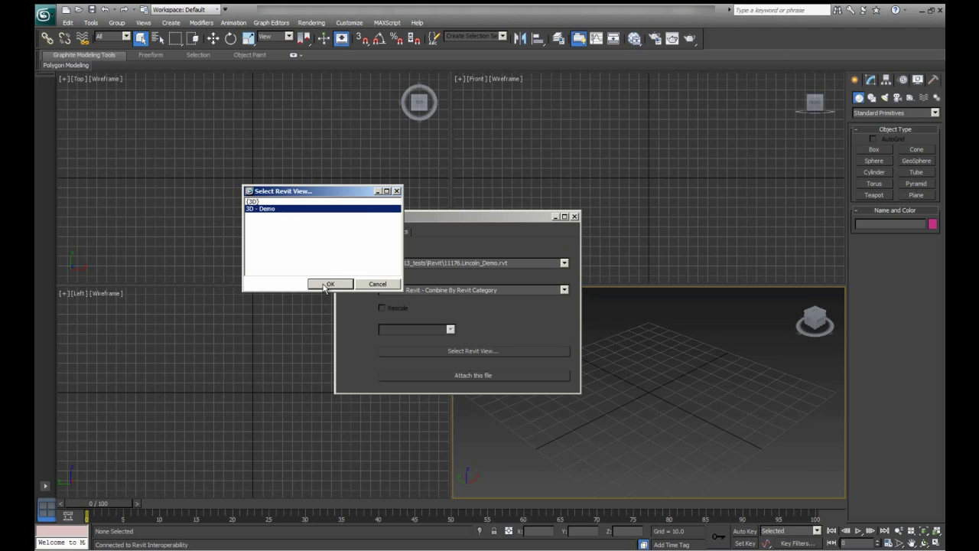
click(325, 284)
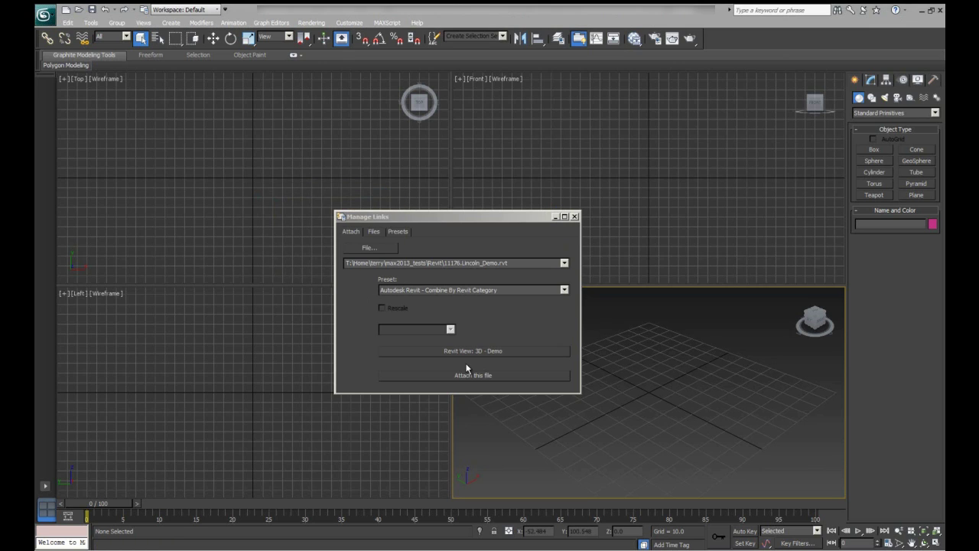
click(482, 290)
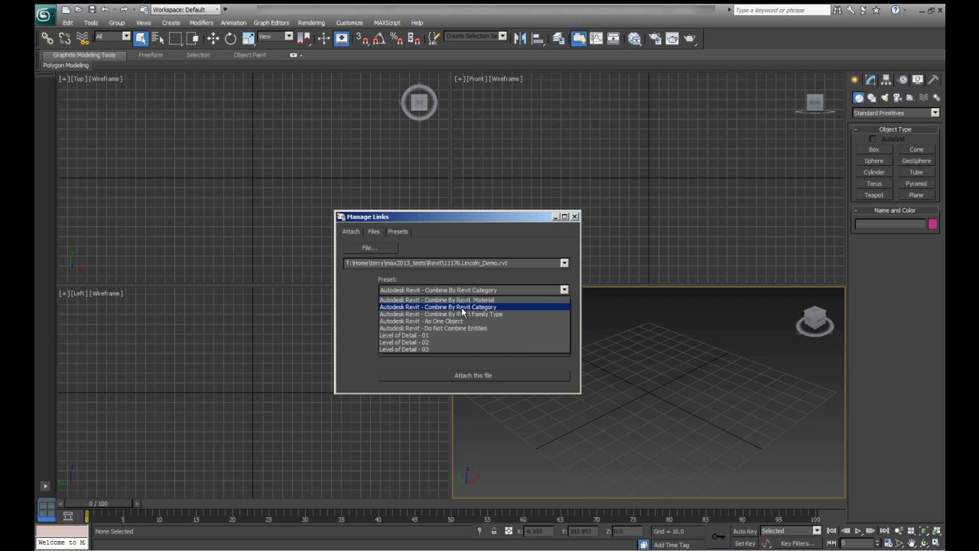
click(464, 308)
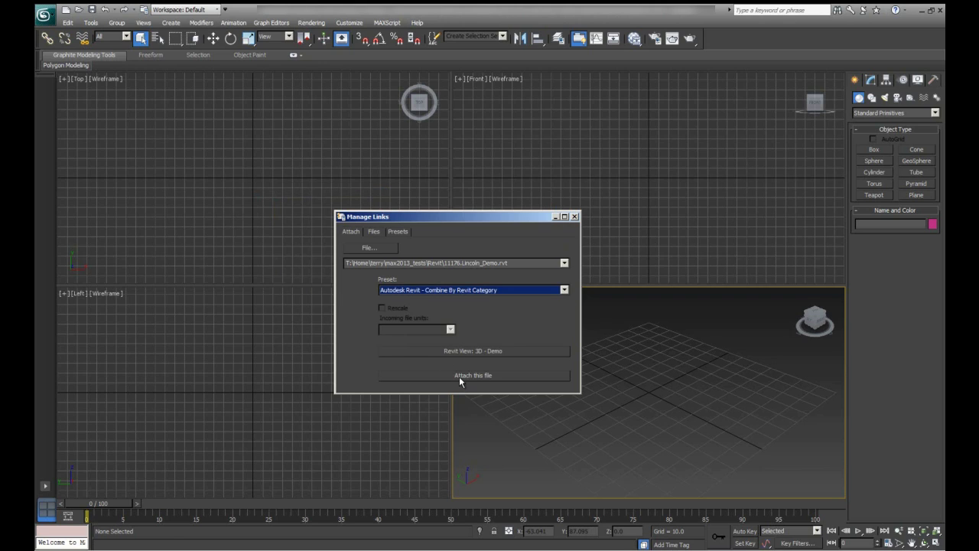
click(460, 377)
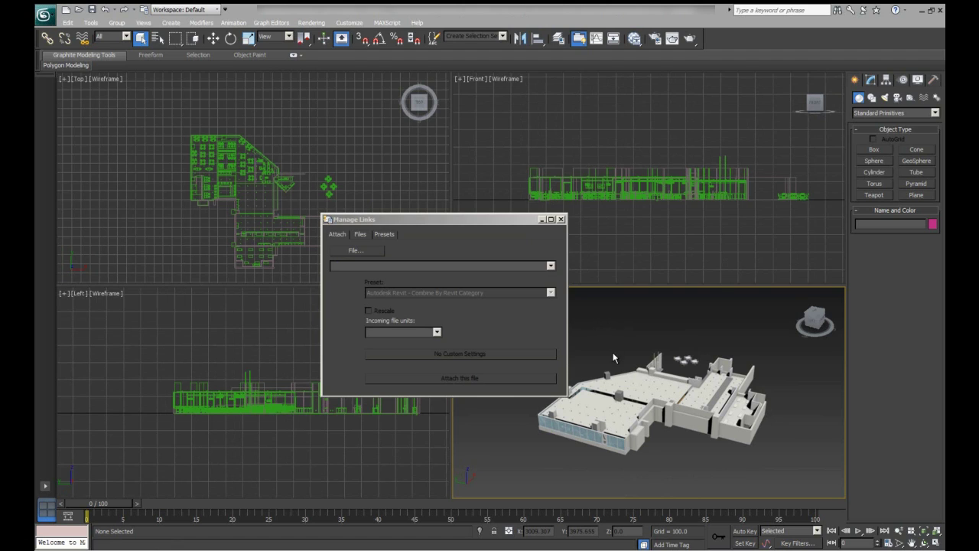
Step: Select the building's Walls object and pan and orbit the view around it
click(655, 416)
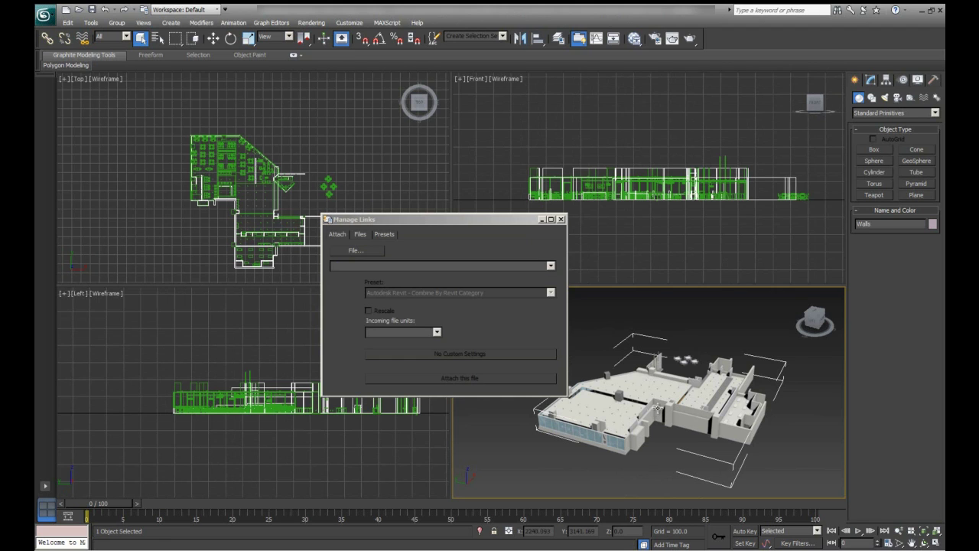
middle_drag(656, 408, 741, 409)
alt+middle_drag(603, 401, 662, 414)
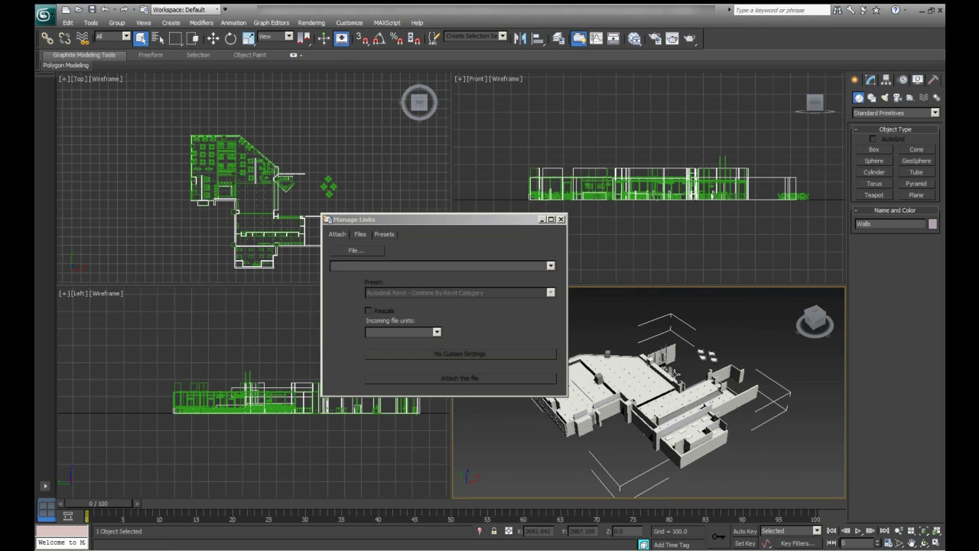
Step: Close Manage Links, maximize the Perspective viewport with Alt+W, and deselect the walls
click(561, 219)
key(alt+w)
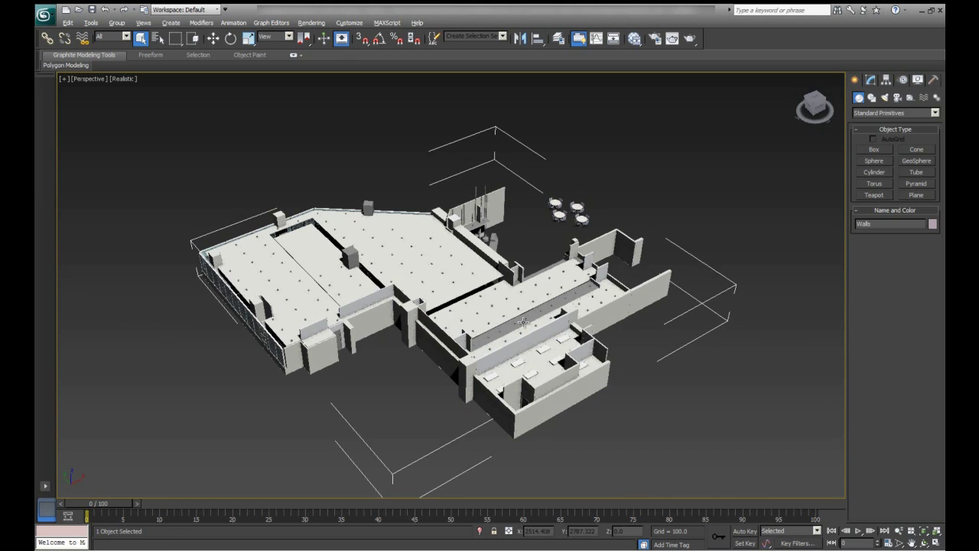
alt+middle_drag(544, 310, 547, 306)
alt+middle_drag(456, 325, 478, 334)
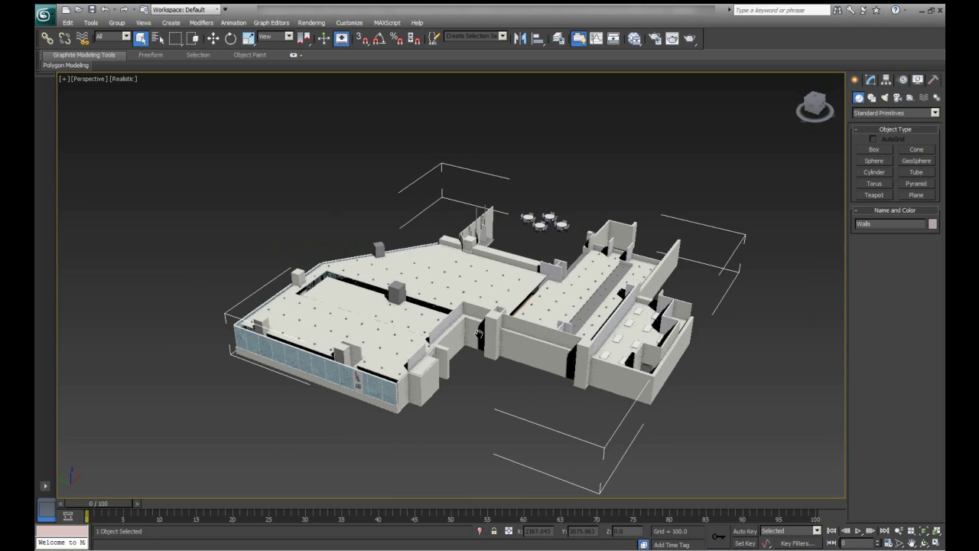
click(482, 375)
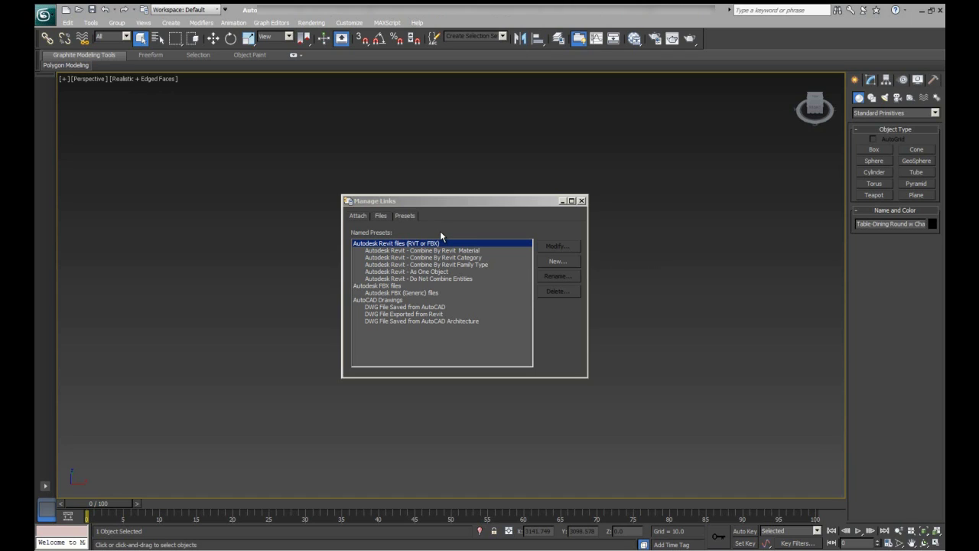
Step: Create an Autodesk Revit preset named 'Level of Detail - High' and select it
click(552, 262)
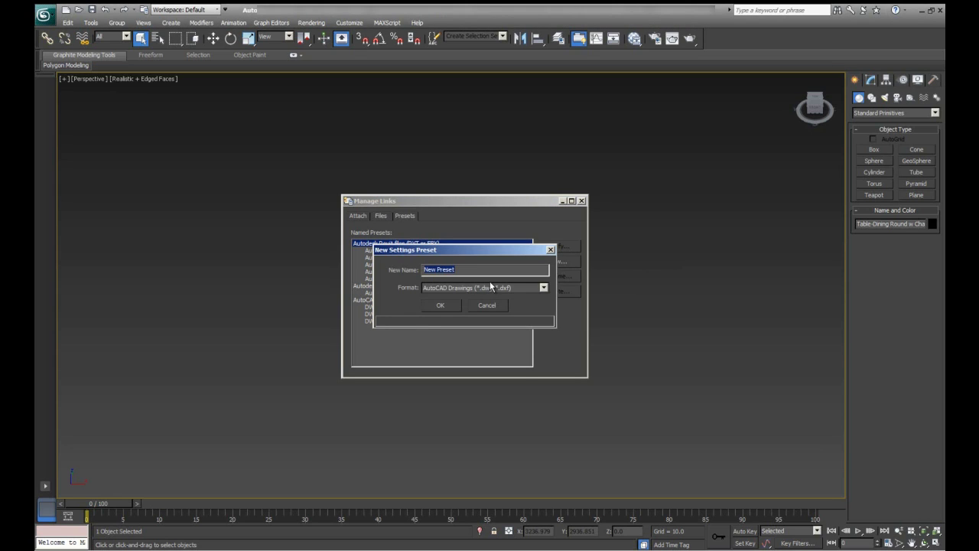
text(Level of Detail - High)
click(543, 288)
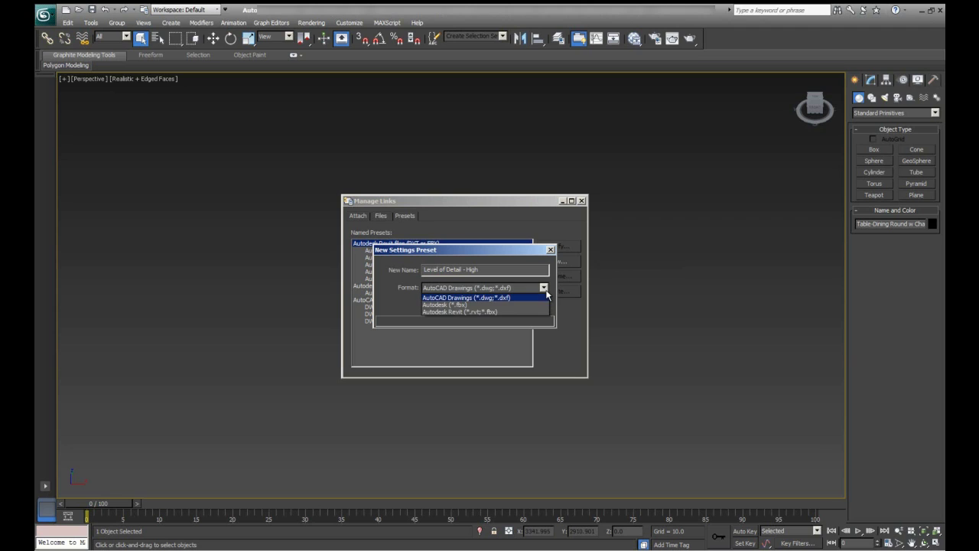
click(485, 312)
click(446, 304)
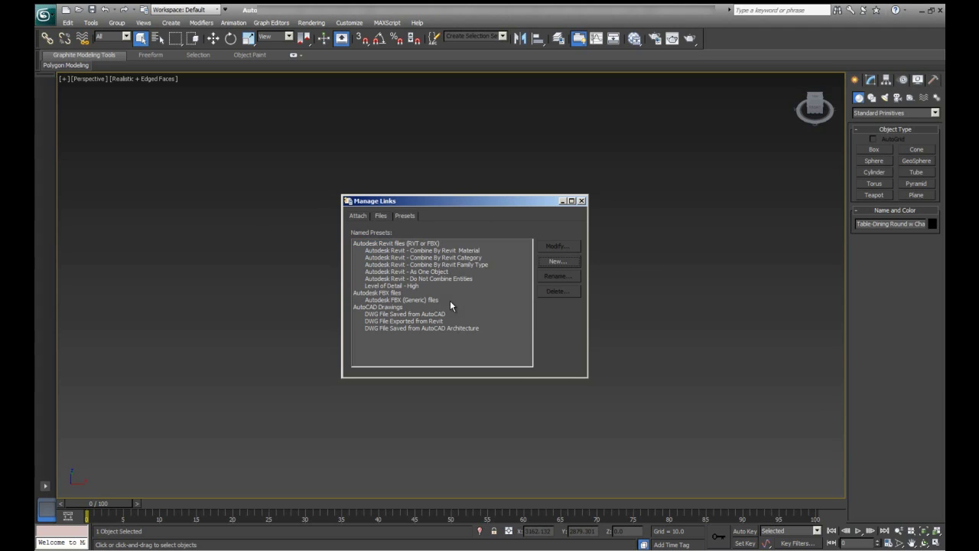
click(397, 287)
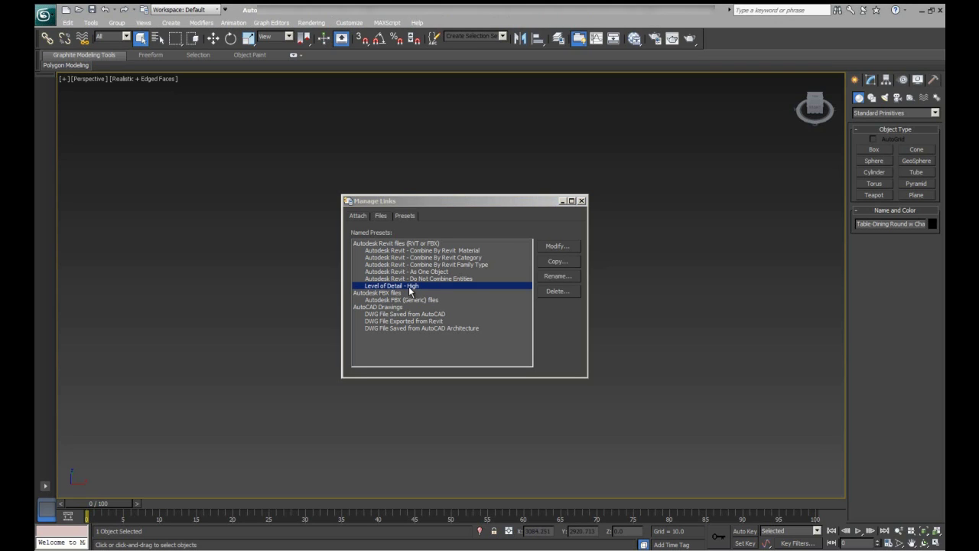
Step: Save the High preset with curve detail 15, a model-origin helper, and no cameras, daylight or lights
click(567, 248)
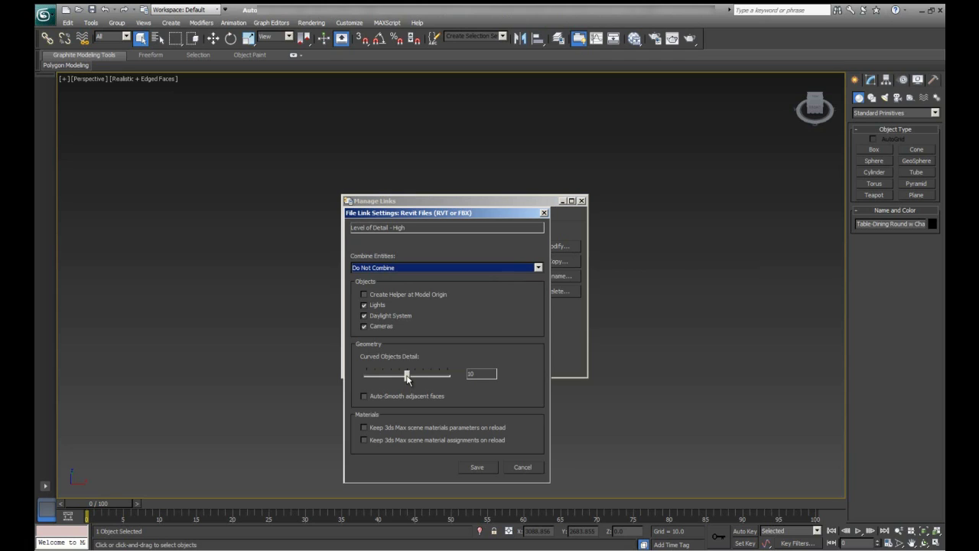
drag(407, 377, 453, 378)
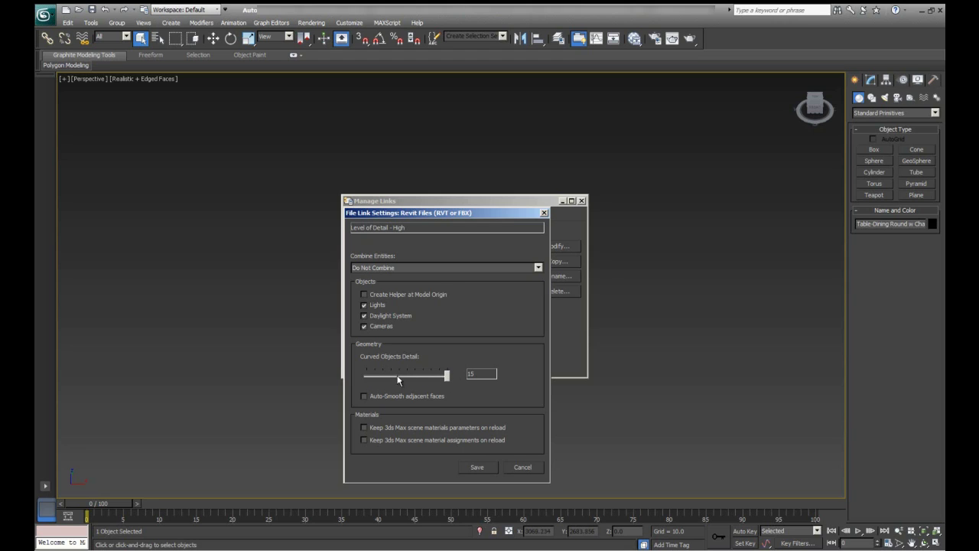
click(385, 327)
click(380, 316)
click(539, 267)
click(390, 303)
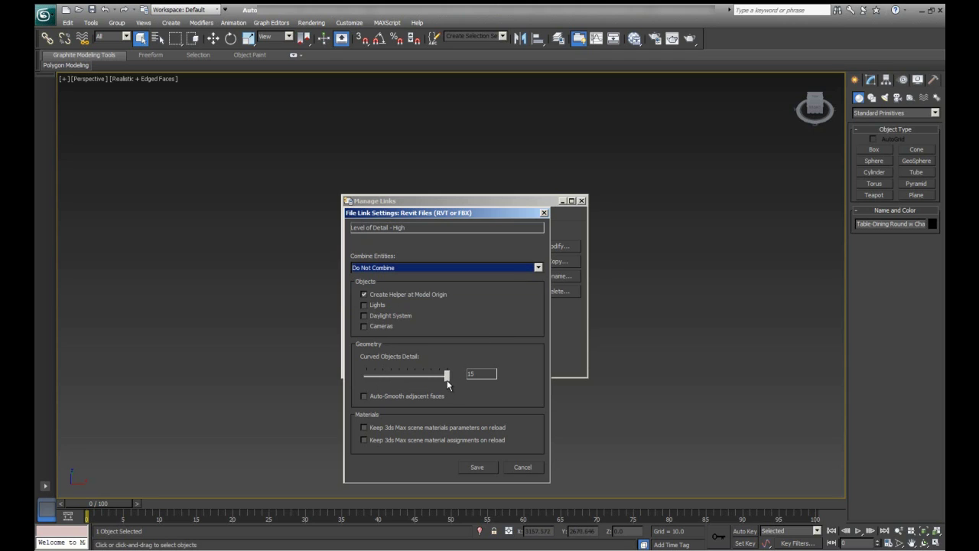
click(477, 468)
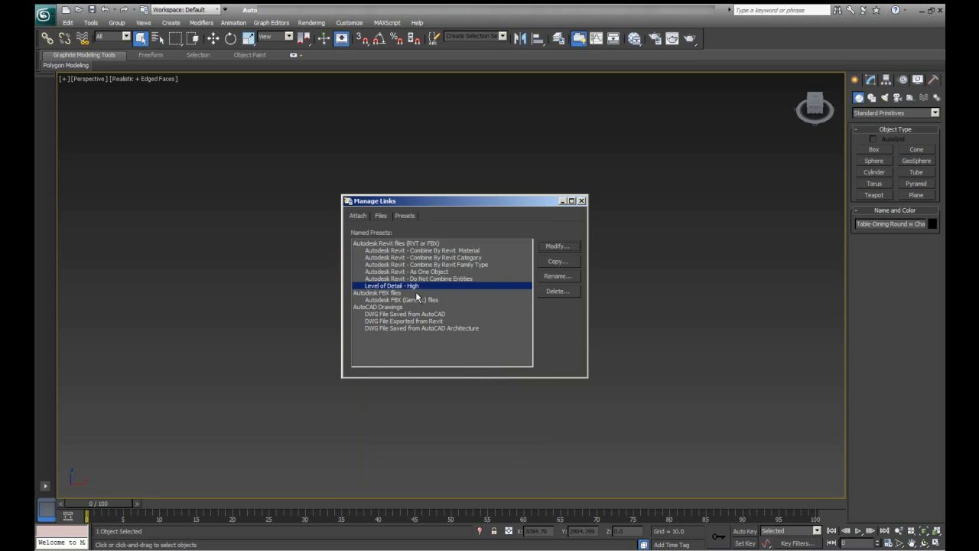
Step: Copy the High preset as a new preset named 'Level of Detail - Low'
click(566, 262)
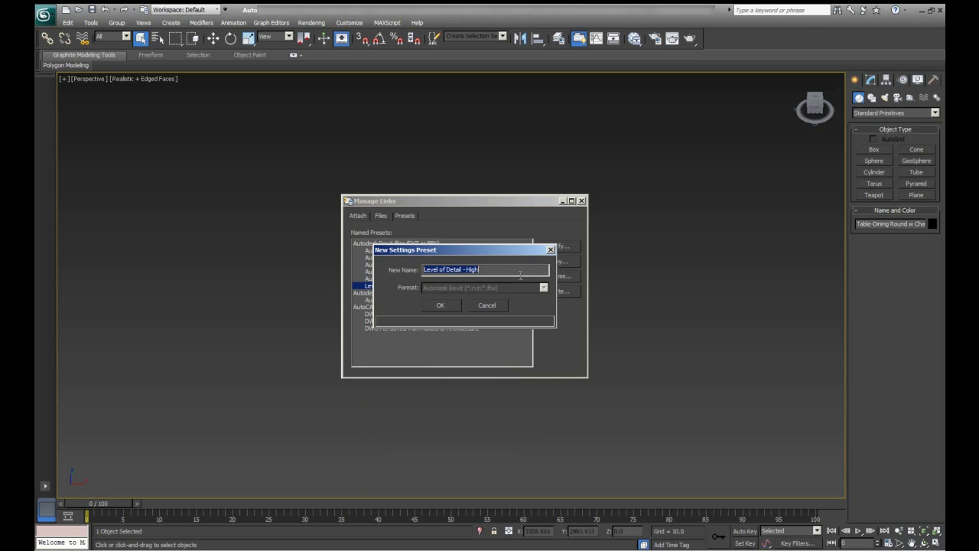
double_click(490, 270)
text(Low)
click(444, 303)
click(419, 294)
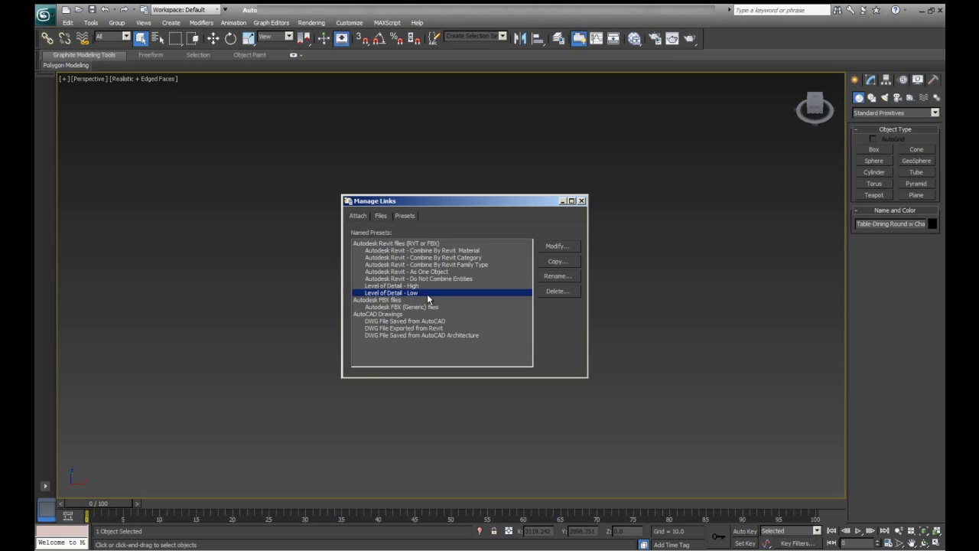
Step: Lower the Low preset's curved objects detail to 5 and save it
click(557, 247)
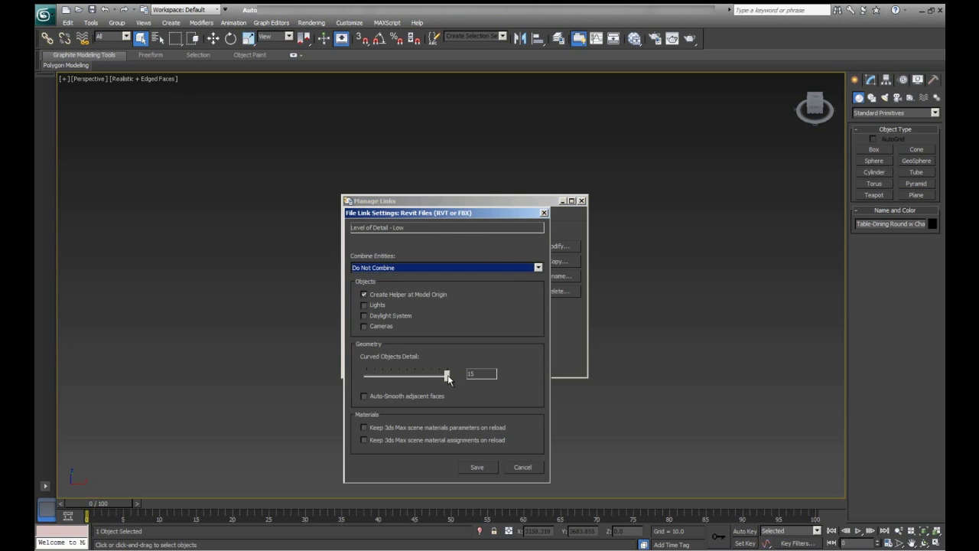
drag(448, 374, 386, 376)
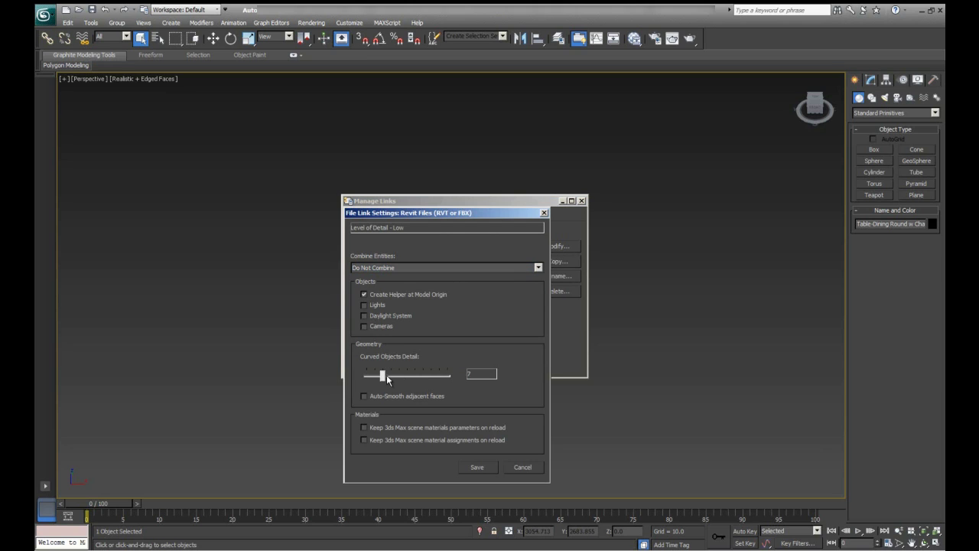
click(488, 467)
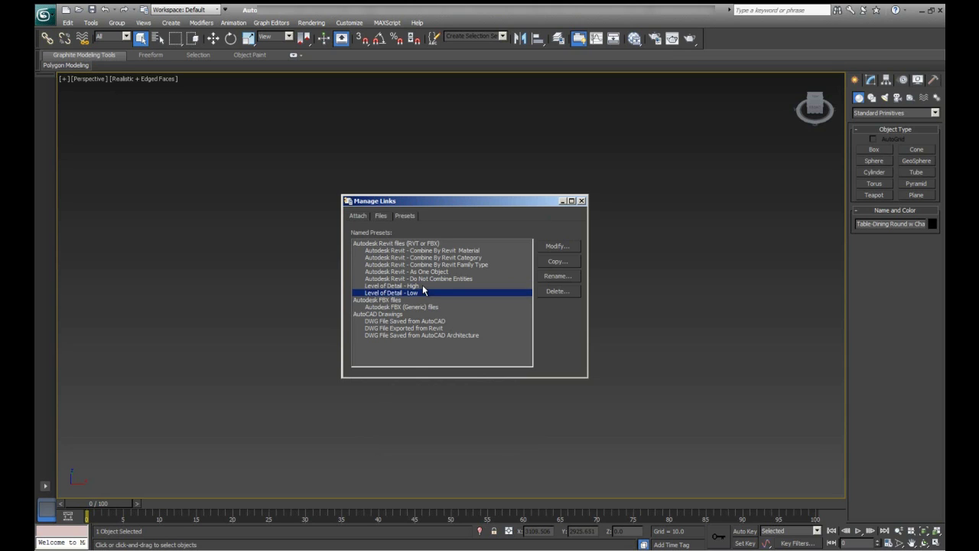
click(423, 285)
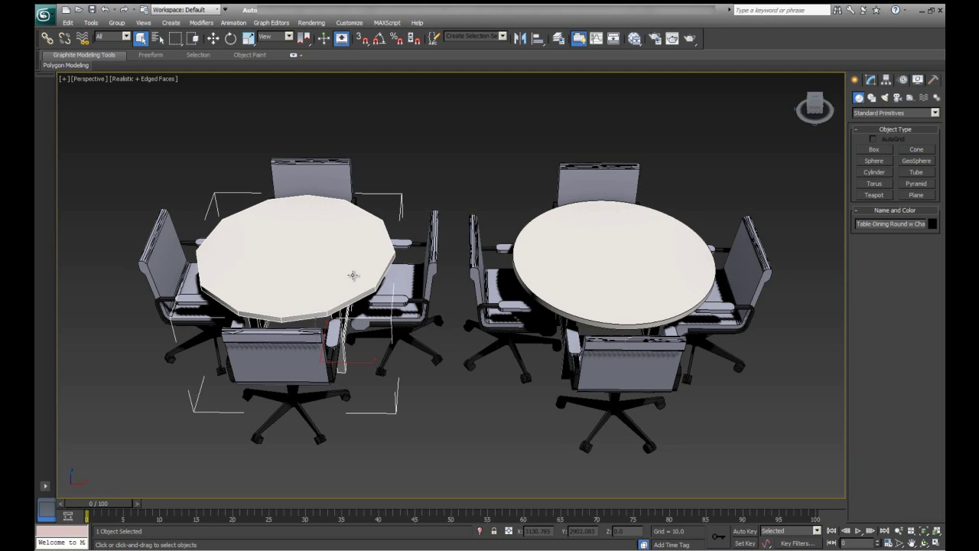
Step: Select the smooth round table set and orbit and pan to view it from above
click(542, 255)
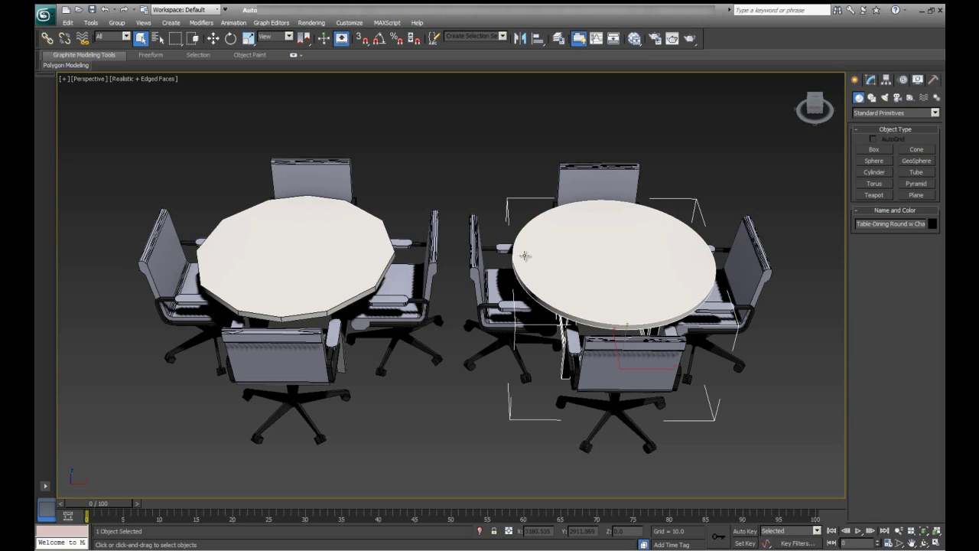
alt+middle_drag(535, 301, 480, 296)
middle_drag(589, 285, 502, 307)
middle_drag(424, 309, 490, 312)
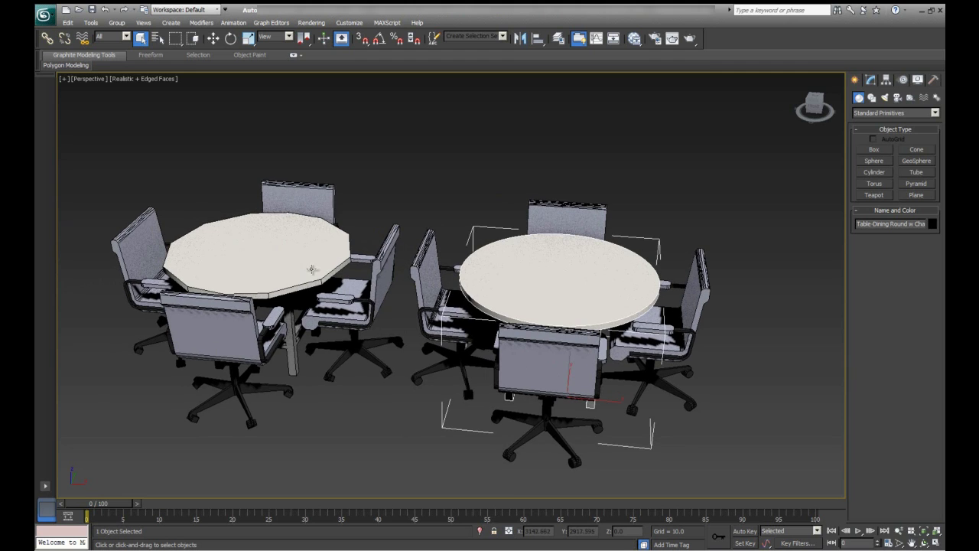
Step: Select the faceted octagonal table set and orbit to compare it from above and lower
click(277, 279)
alt+middle_drag(268, 285, 394, 350)
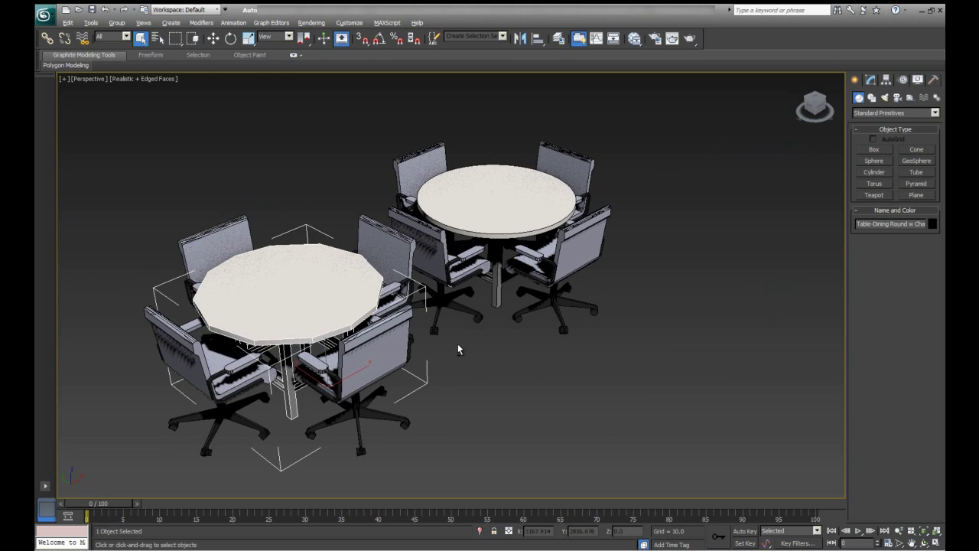
alt+middle_drag(458, 349, 432, 349)
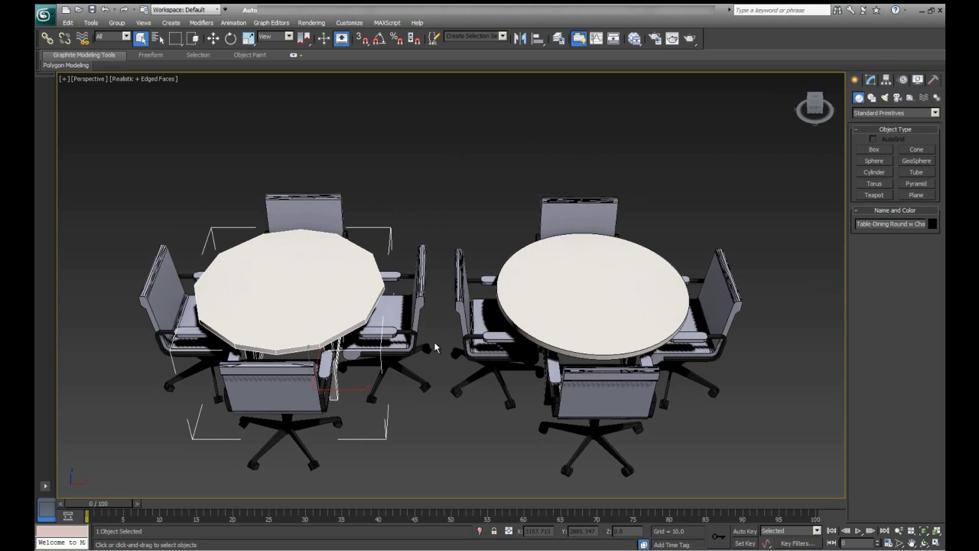